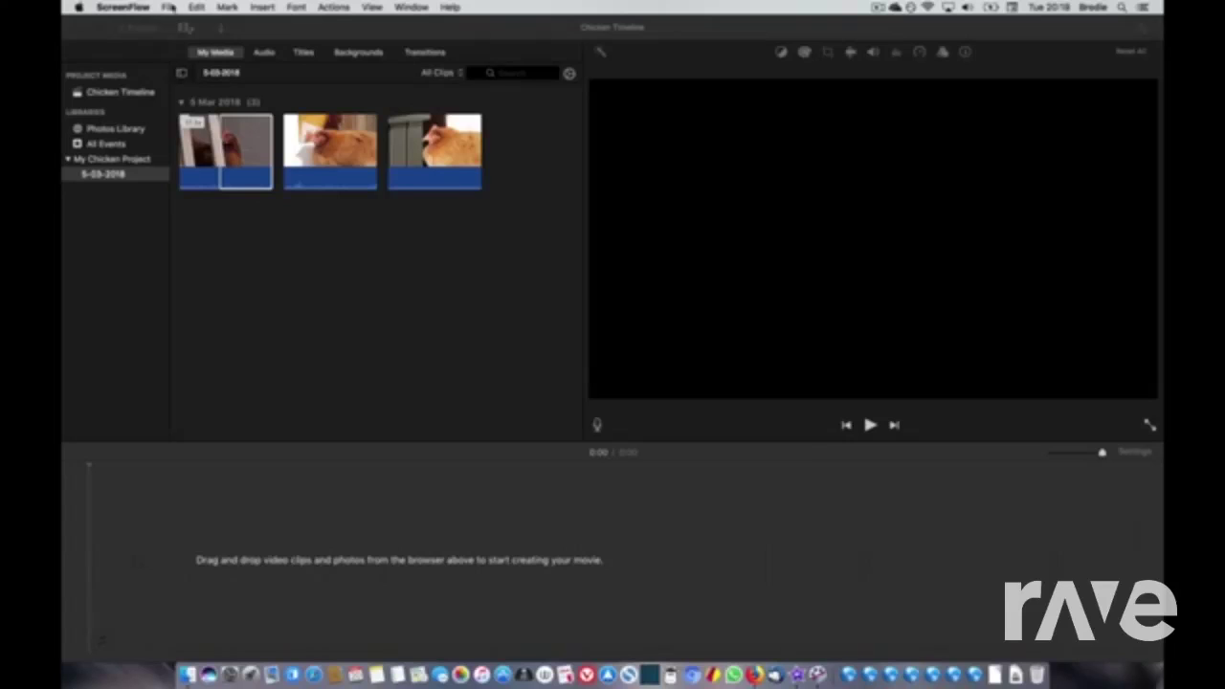
Step: Preview the first chicken clip in My Media and add it to the movie timeline
click(244, 173)
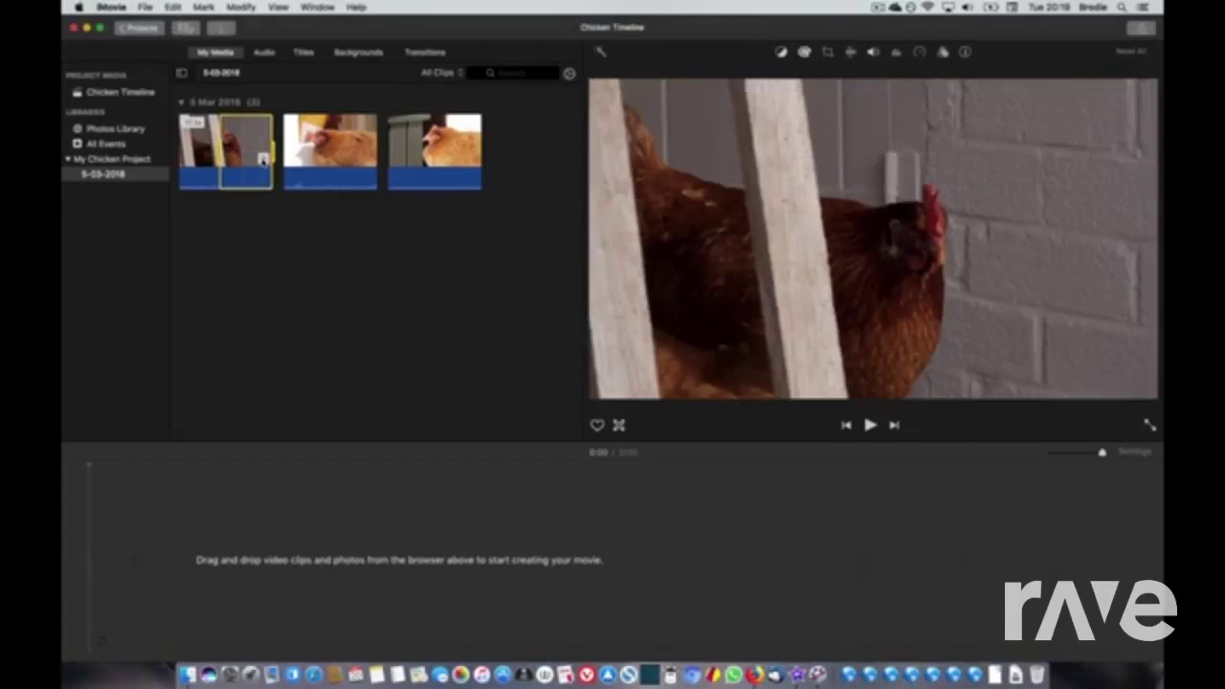
drag(244, 151, 201, 565)
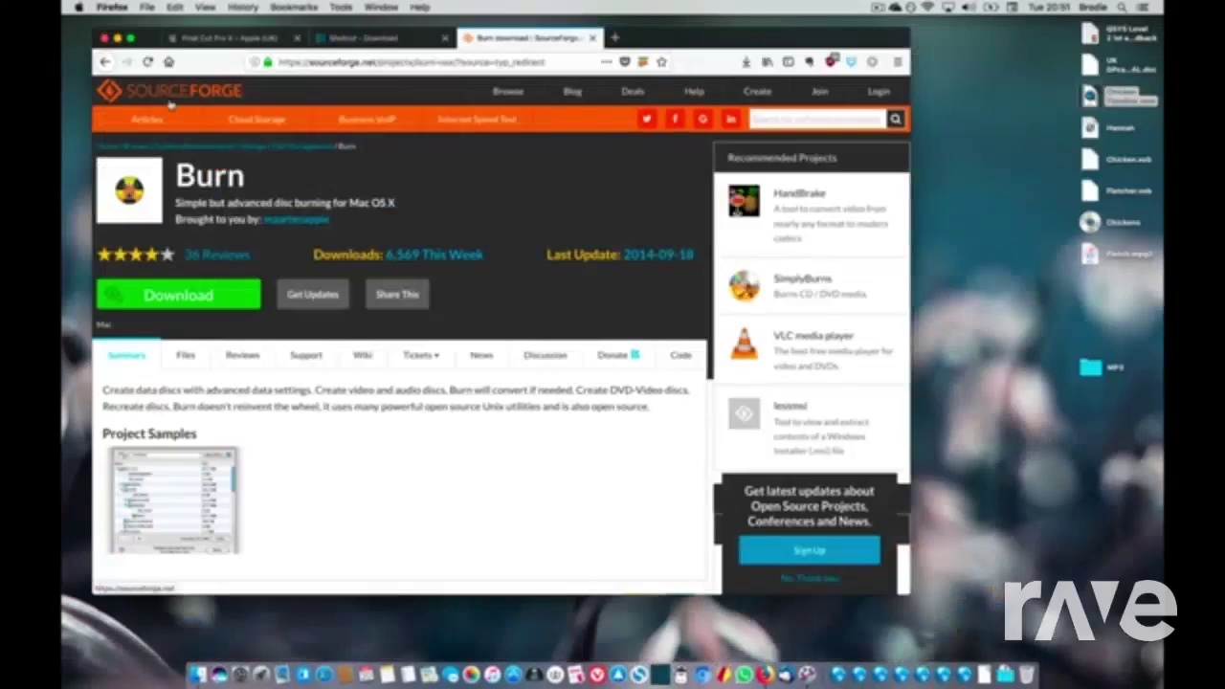
Step: Search SourceForge from its homepage for 'Burn osx'
click(171, 104)
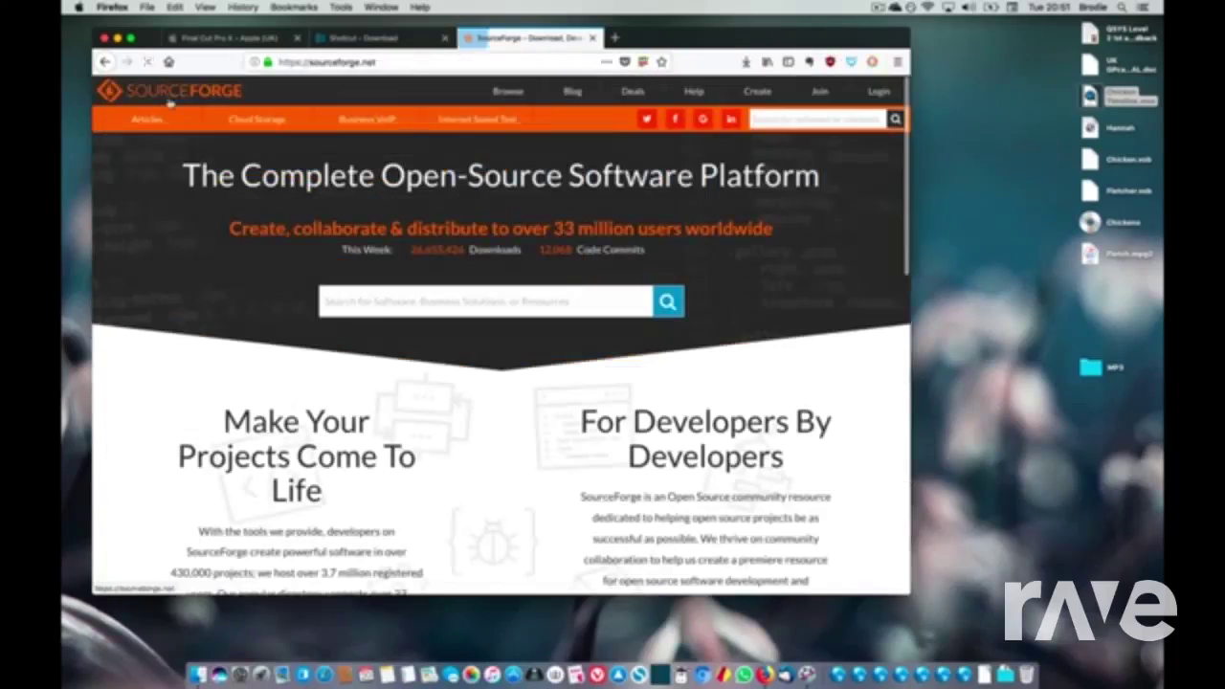
click(383, 302)
text(Bu)
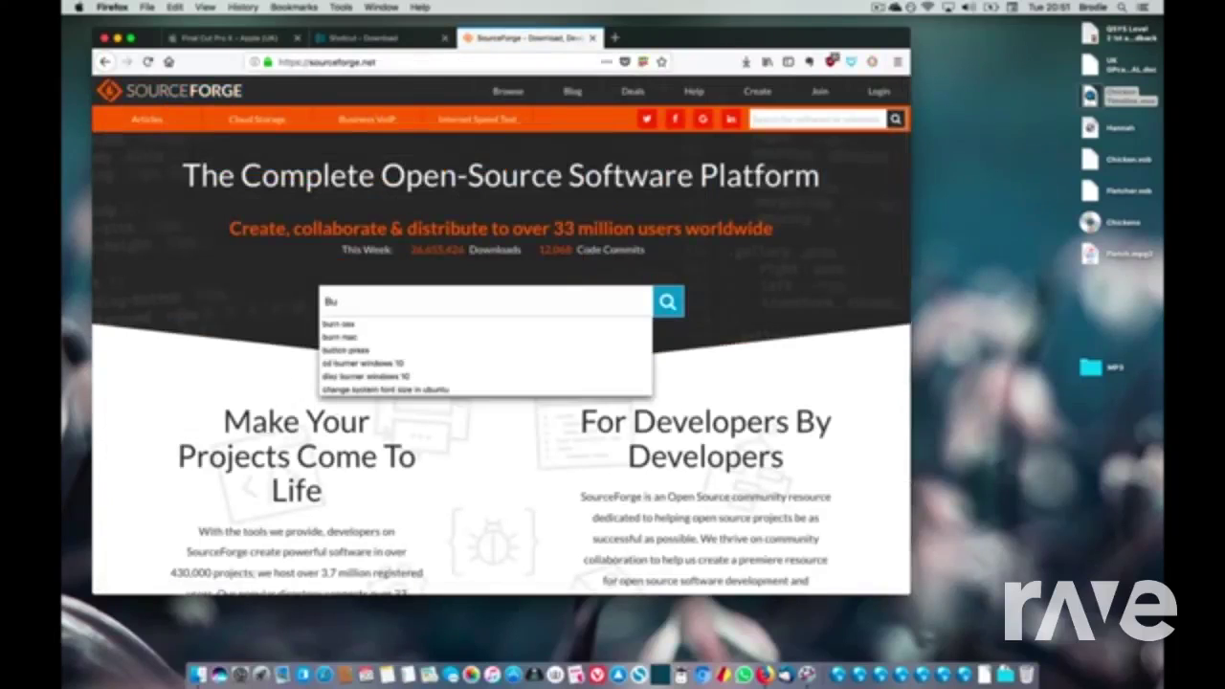
text(rn osx)
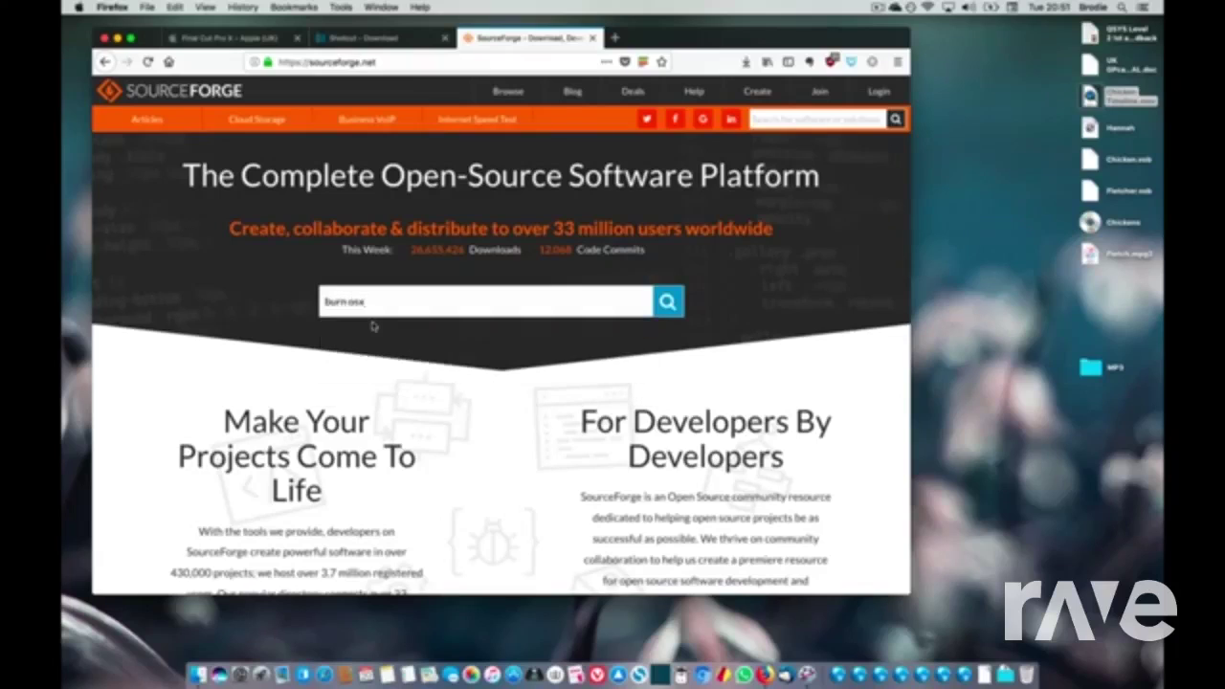
click(667, 301)
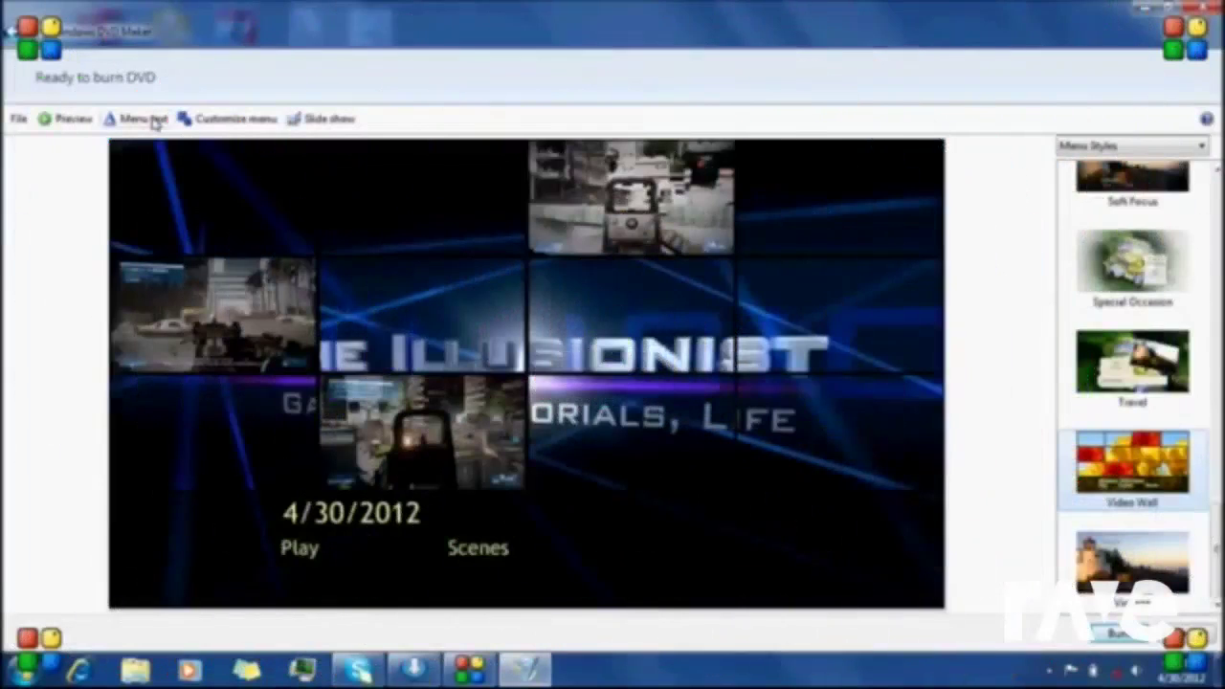
click(143, 119)
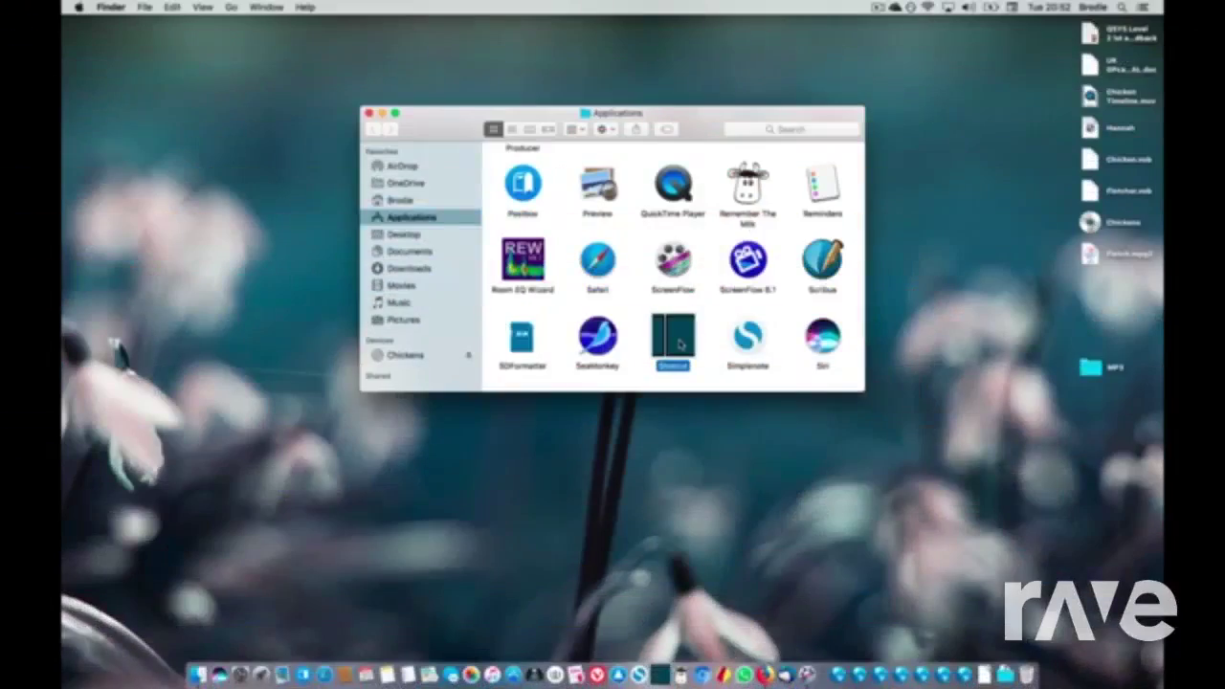
Step: Launch Shotcut from Applications and load the desktop Chicken Timeline .mov into its player
right_click(675, 343)
click(705, 346)
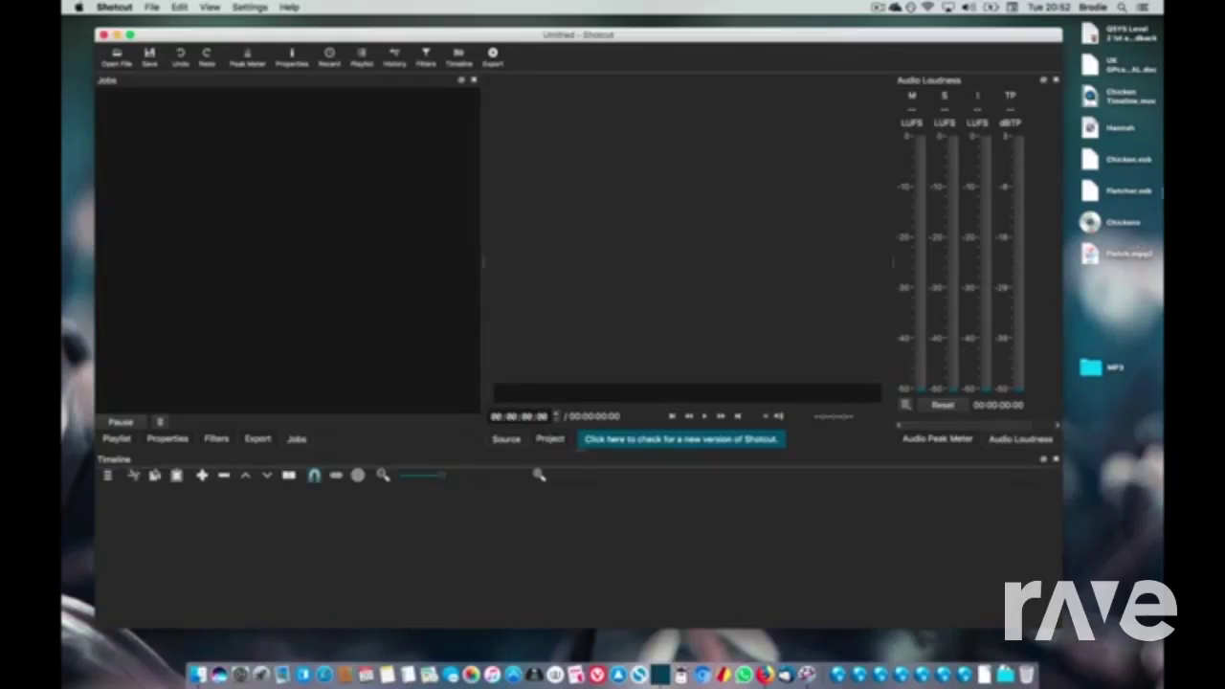
drag(1098, 99, 752, 222)
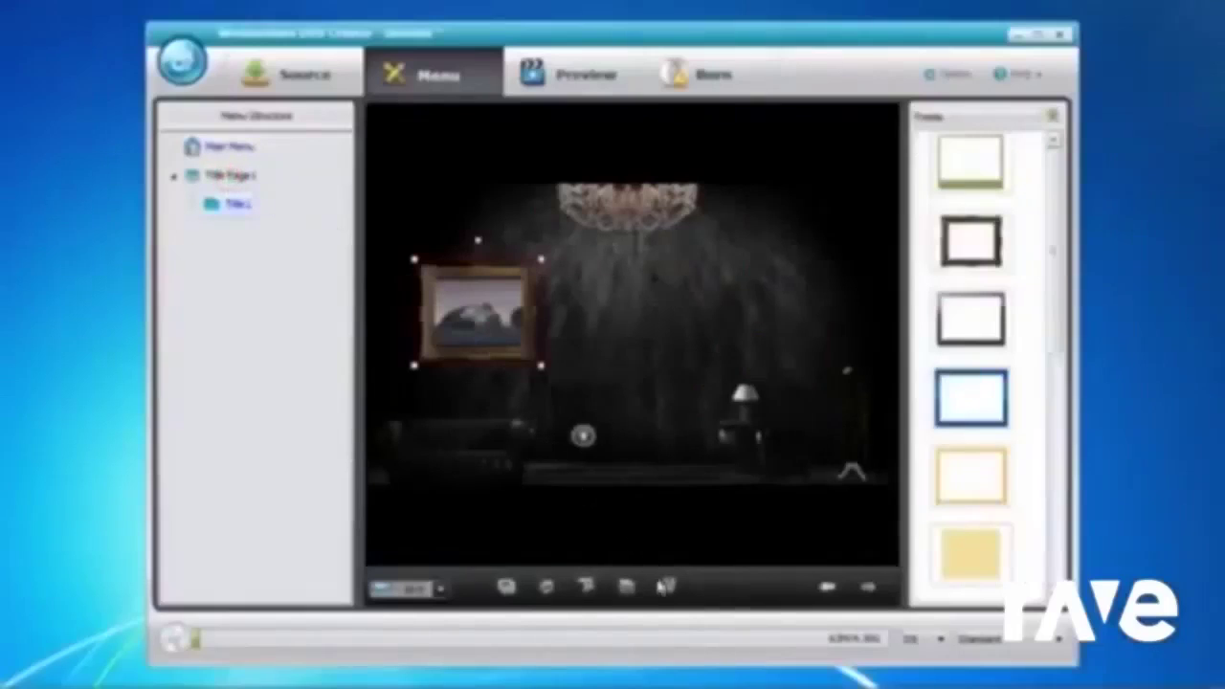
Step: Open chapter creation from the Menu stage, then go to the Burn stage
click(668, 585)
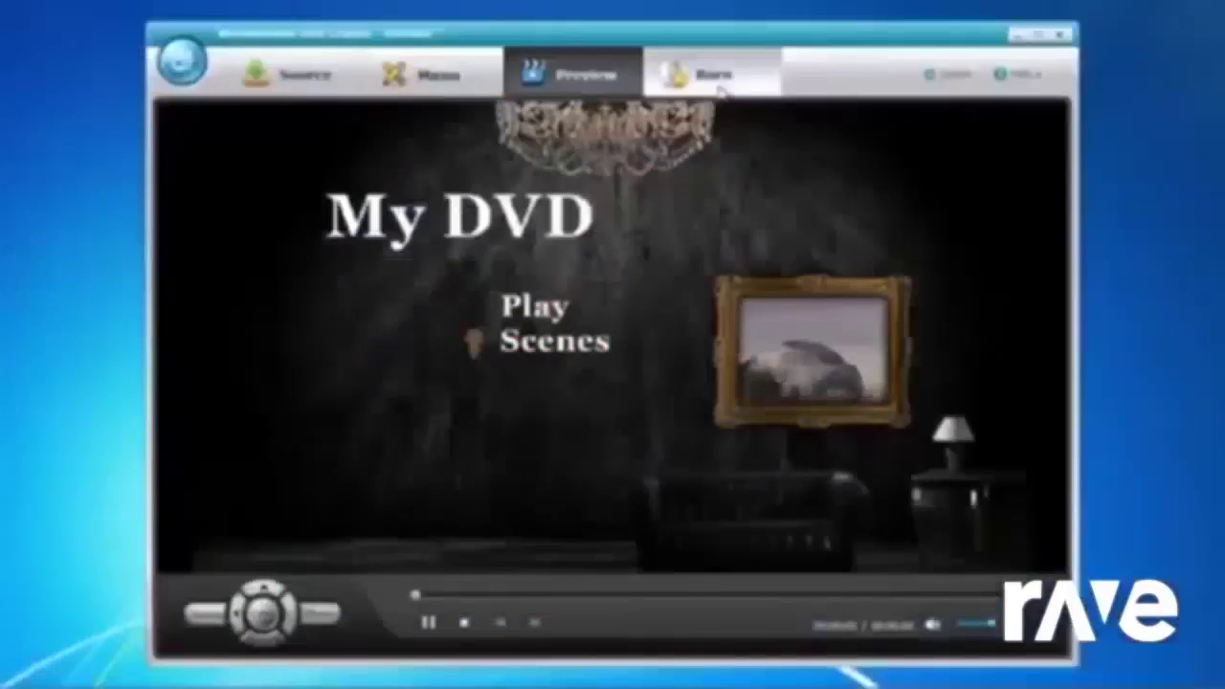
click(716, 77)
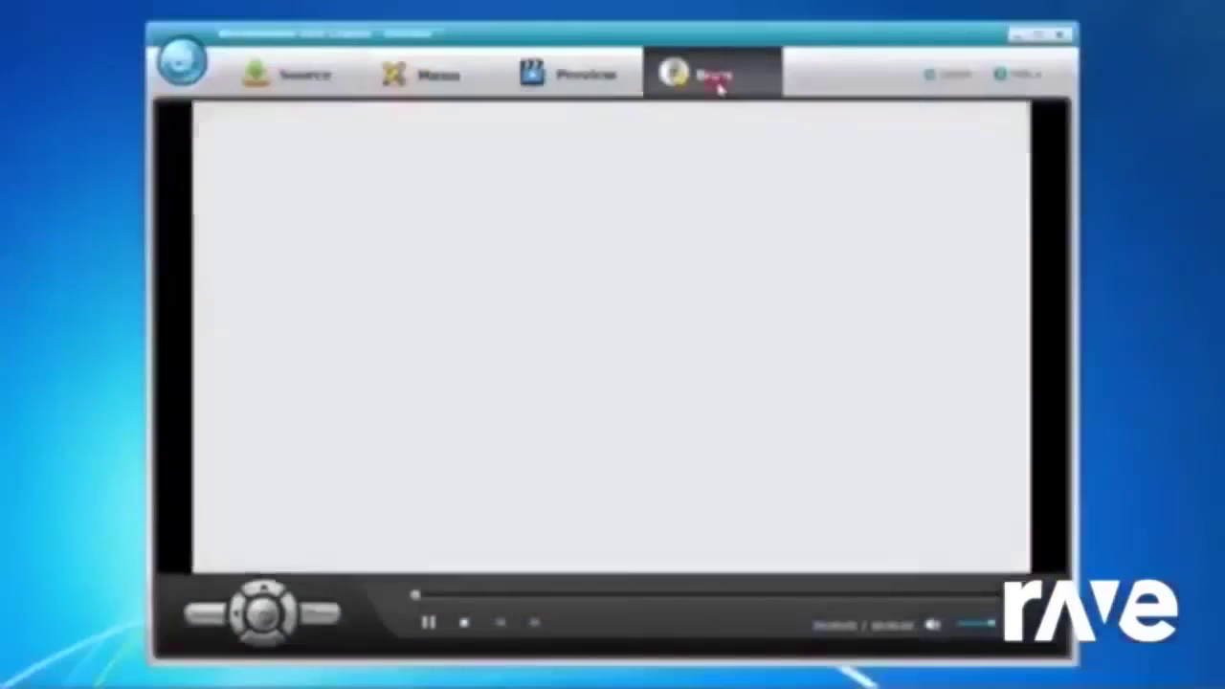